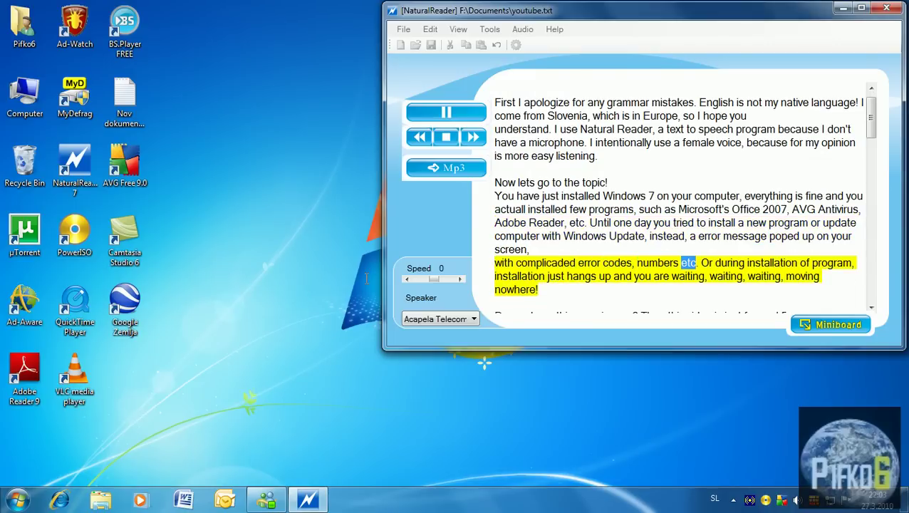
- Follow NaturalReader's narration of youtube.txt down to the Windows Installer passage
{"action": "left_click_drag", "start_coordinate": [872, 118], "coordinate": [875, 158]}
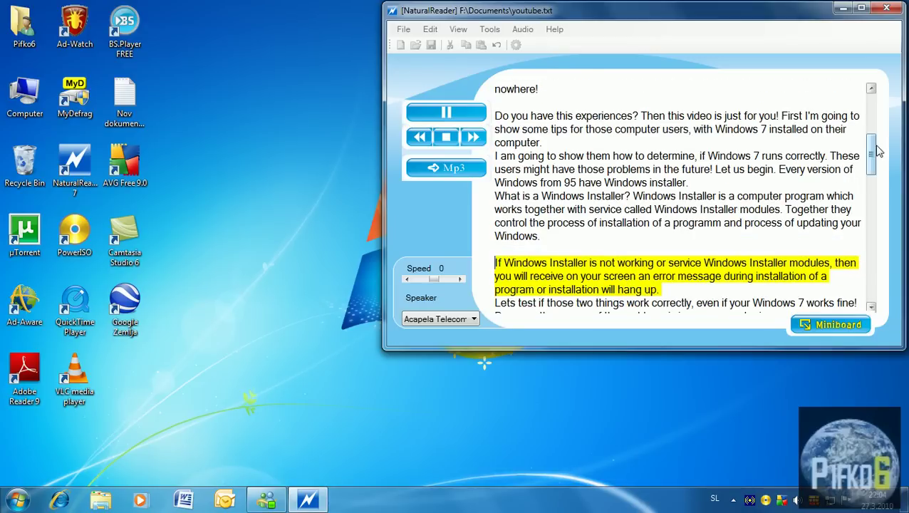
- Scroll NaturalReader's text to the registry fix steps after the 'If Windows Installer...' paragraph
{"action": "left_click_drag", "start_coordinate": [870, 156], "coordinate": [875, 187]}
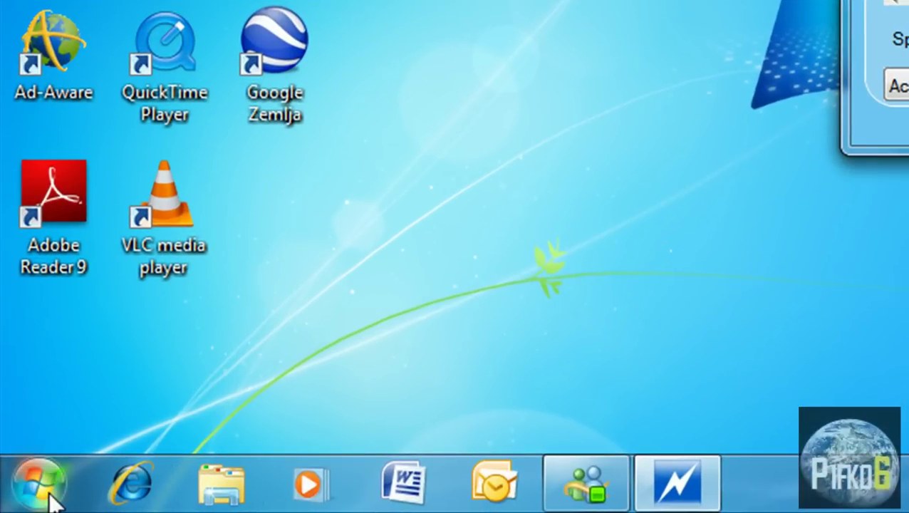
- Launch Registry Editor by searching the Start Menu for regedit.exe
{"action": "left_click", "coordinate": [54, 499]}
{"action": "left_click", "coordinate": [77, 410]}
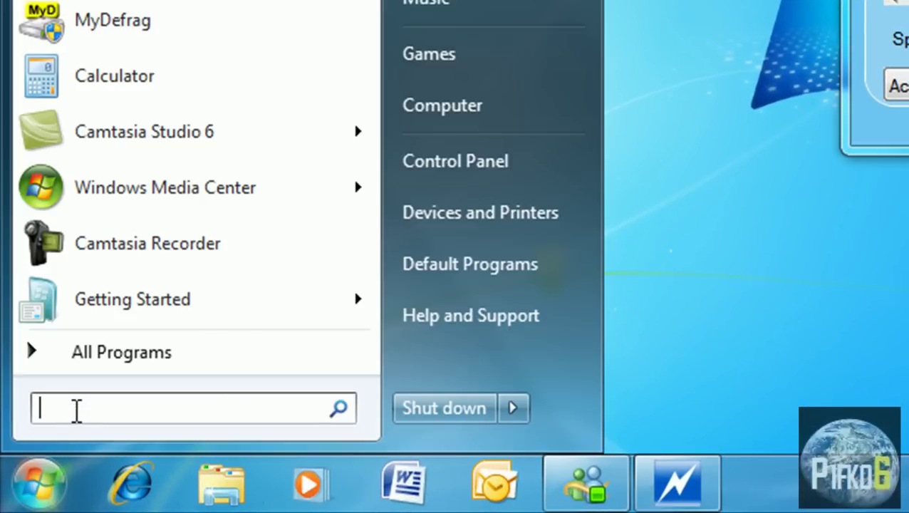
{"action": "type", "text": "regedit"}
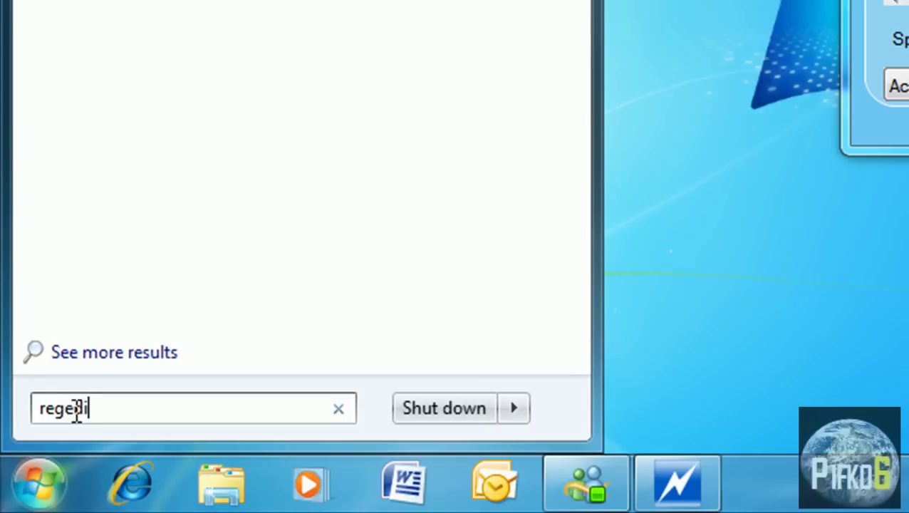
{"action": "type", "text": ".exe"}
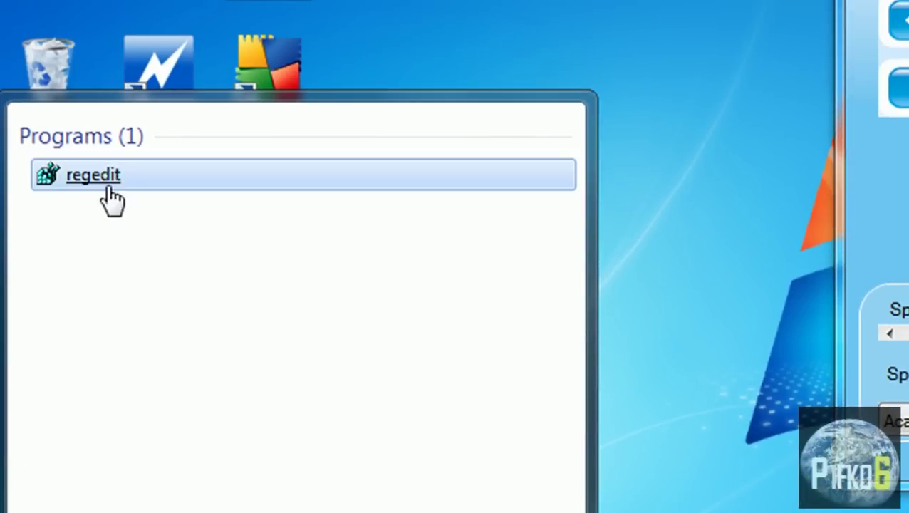
{"action": "left_click", "coordinate": [107, 182]}
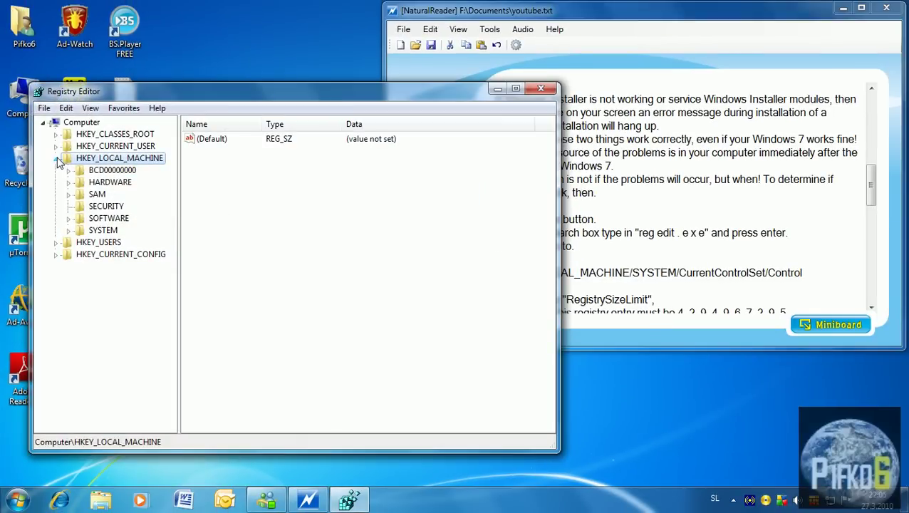
- Collapse HKEY_LOCAL_MACHINE and start NaturalReader reading the tutorial aloud
{"action": "left_click", "coordinate": [56, 158]}
{"action": "left_click", "coordinate": [536, 16]}
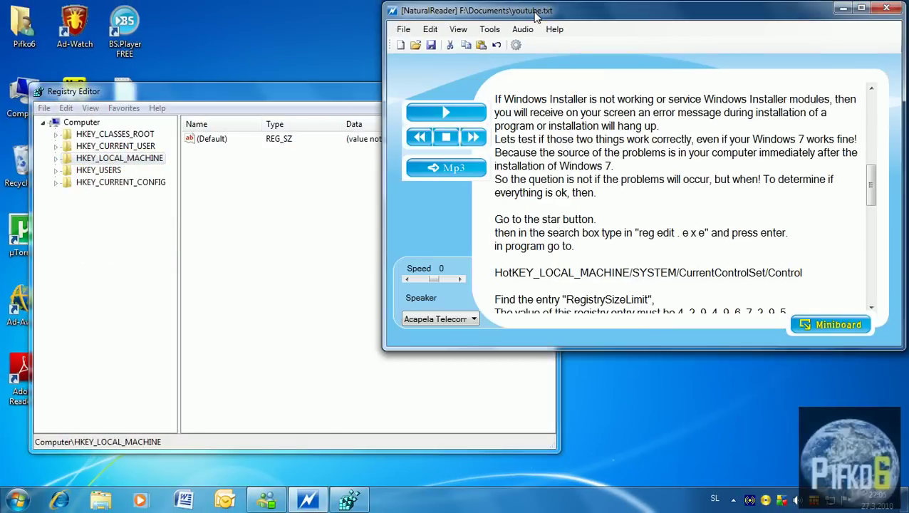
{"action": "left_click", "coordinate": [442, 114]}
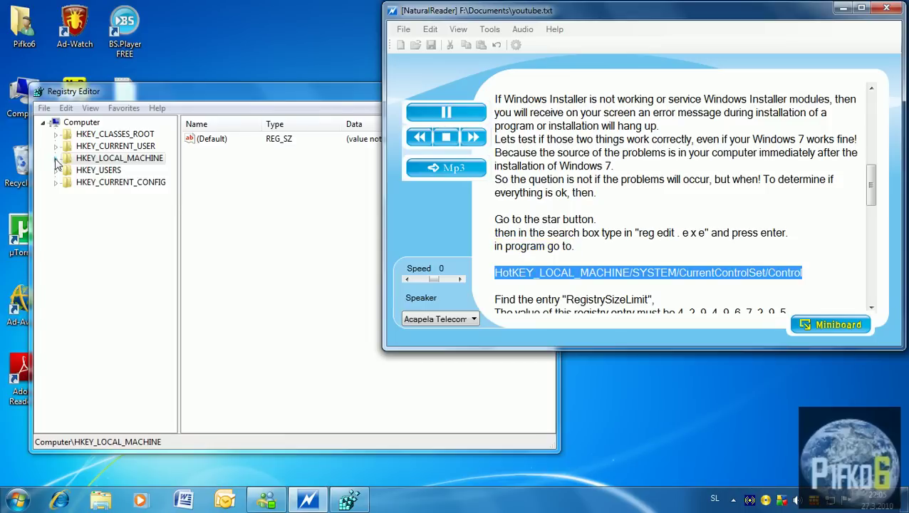
- Navigate to HKEY_LOCAL_MACHINE\SYSTEM\CurrentControlSet\Control and select RegistrySizeLimit (0xffffffff)
{"action": "left_click", "coordinate": [55, 159]}
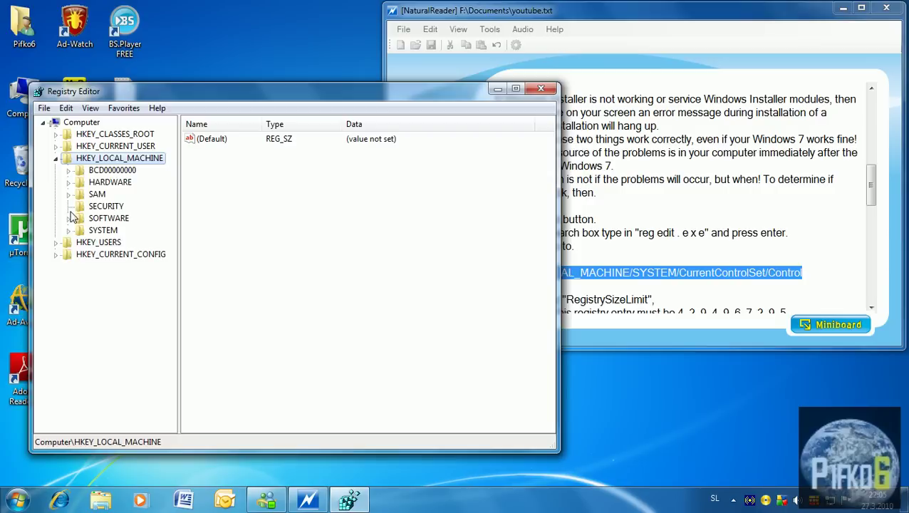
{"action": "left_click", "coordinate": [68, 230]}
{"action": "left_click", "coordinate": [82, 268]}
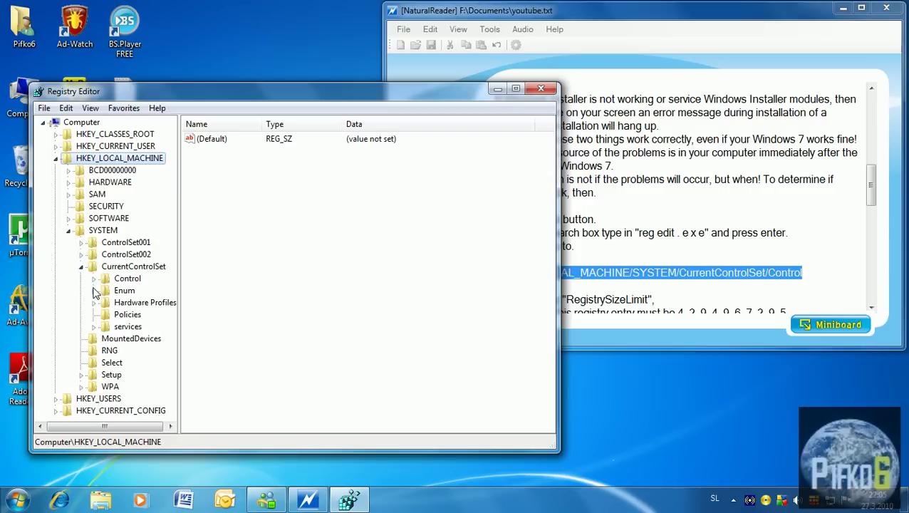
{"action": "left_click", "coordinate": [118, 279]}
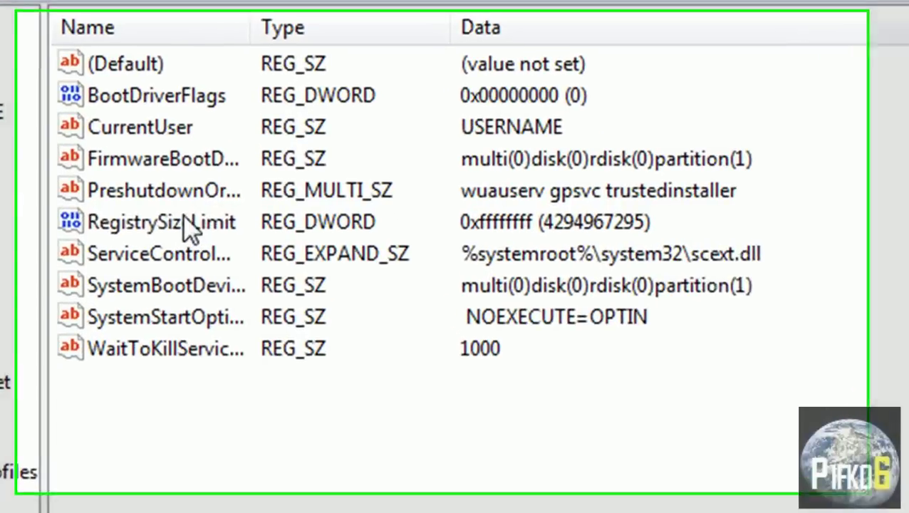
{"action": "left_click", "coordinate": [235, 202]}
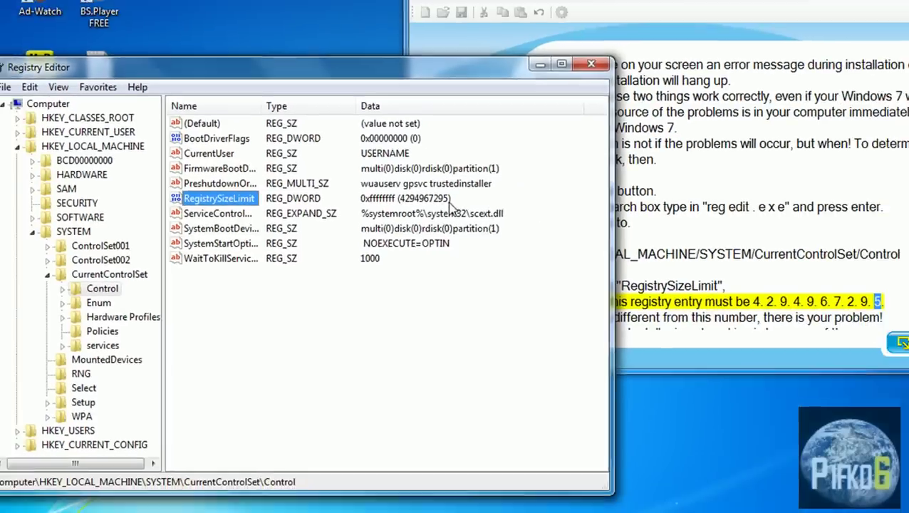
- Move Registry Editor left and scroll NaturalReader's text to the fix instructions
{"action": "left_click_drag", "start_coordinate": [424, 67], "coordinate": [339, 64]}
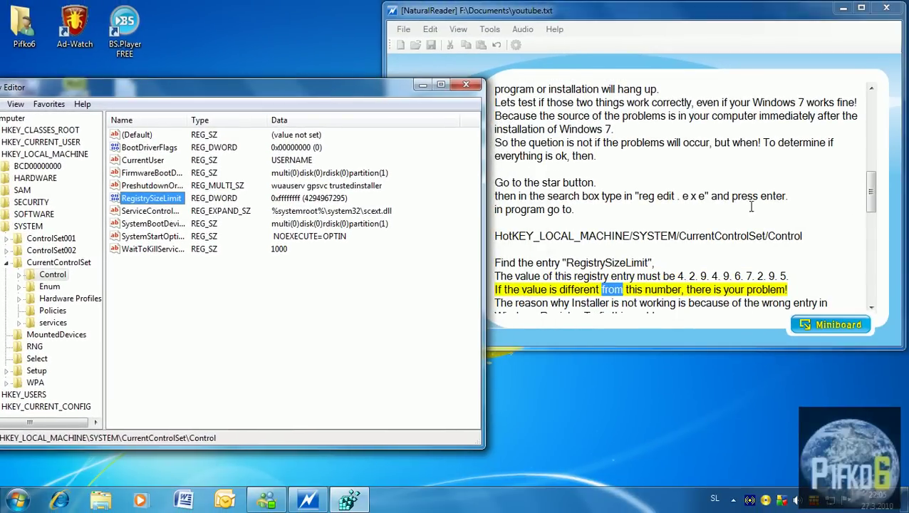
{"action": "left_click_drag", "start_coordinate": [870, 197], "coordinate": [872, 203]}
{"action": "left_click_drag", "start_coordinate": [871, 221], "coordinate": [872, 226]}
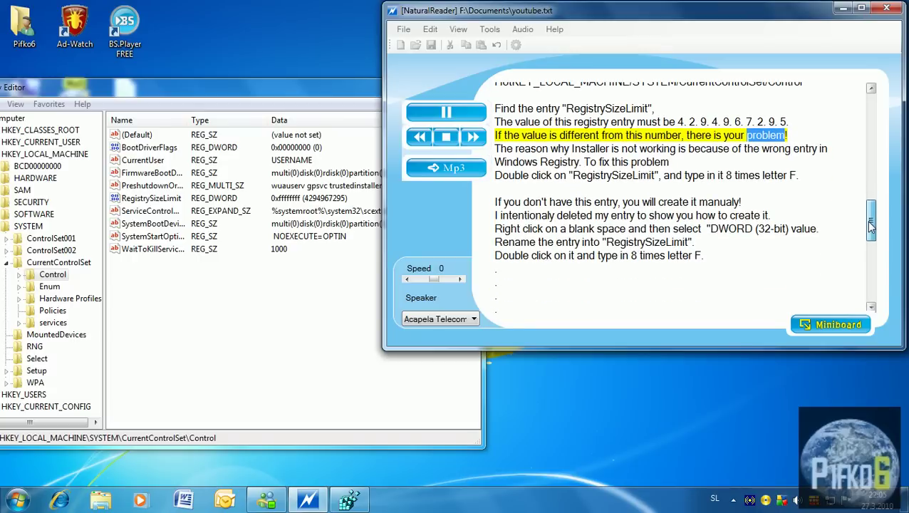
{"action": "left_click", "coordinate": [316, 95]}
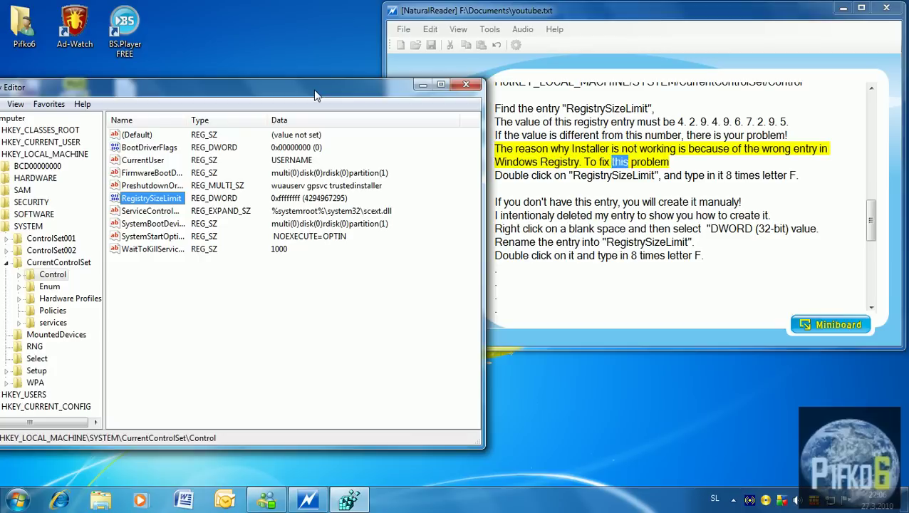
- Enter ffffffff as RegistrySizeLimit's hexadecimal value data and confirm
{"action": "double_click", "coordinate": [170, 201]}
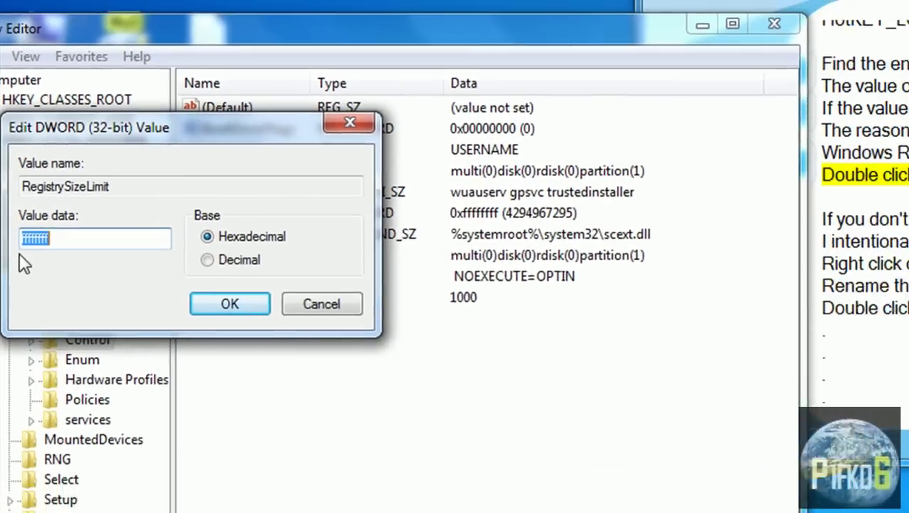
{"action": "type", "text": "ffffffff"}
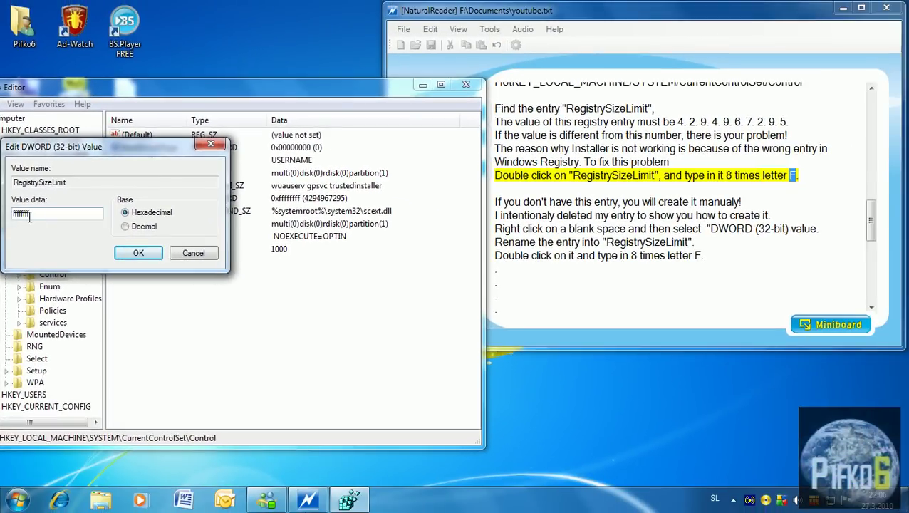
{"action": "left_click", "coordinate": [149, 254]}
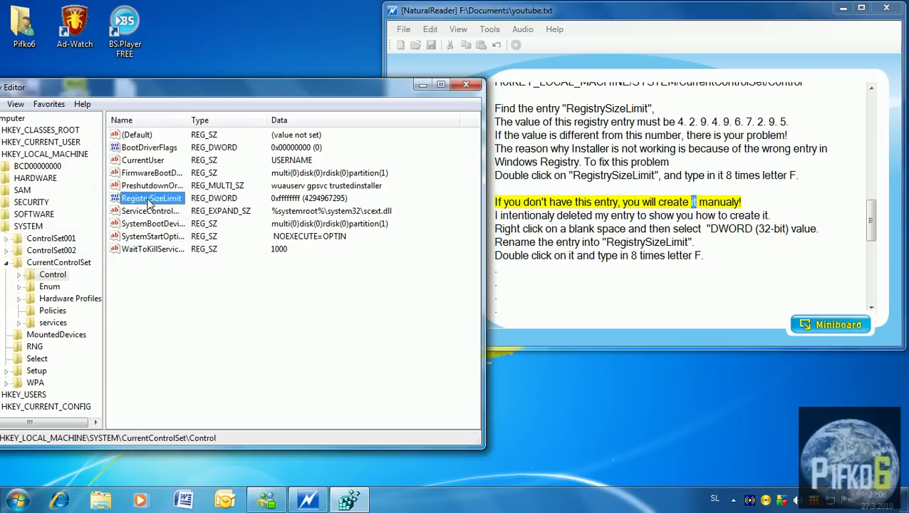
- Delete the RegistrySizeLimit value from the Control key
{"action": "right_click", "coordinate": [150, 200]}
{"action": "left_click", "coordinate": [182, 242]}
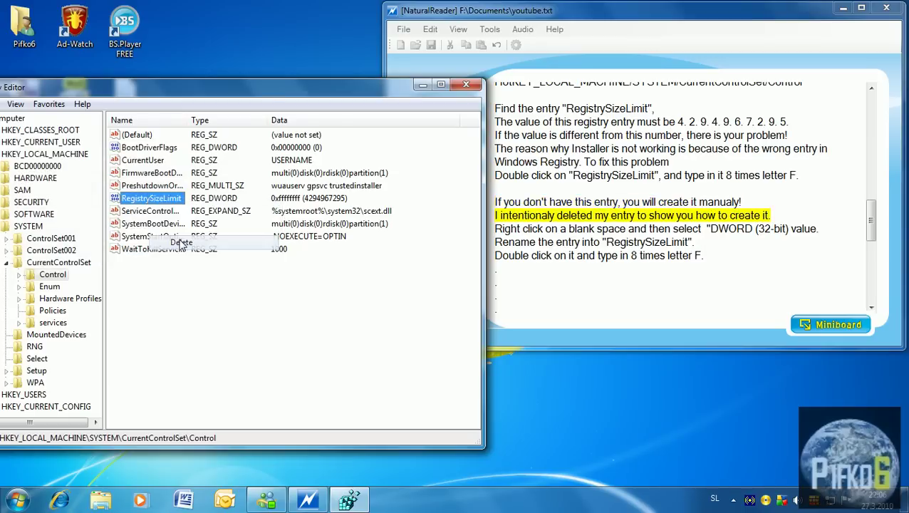
{"action": "left_click", "coordinate": [549, 253]}
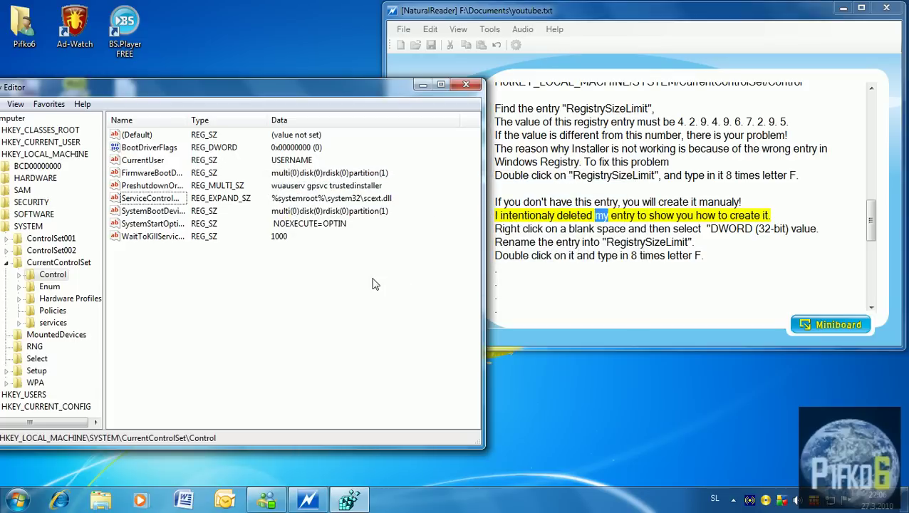
- Add a new DWORD (32-bit) value named 'Registry SizeLimit'
{"action": "right_click", "coordinate": [201, 285]}
{"action": "mouse_move", "coordinate": [224, 290]}
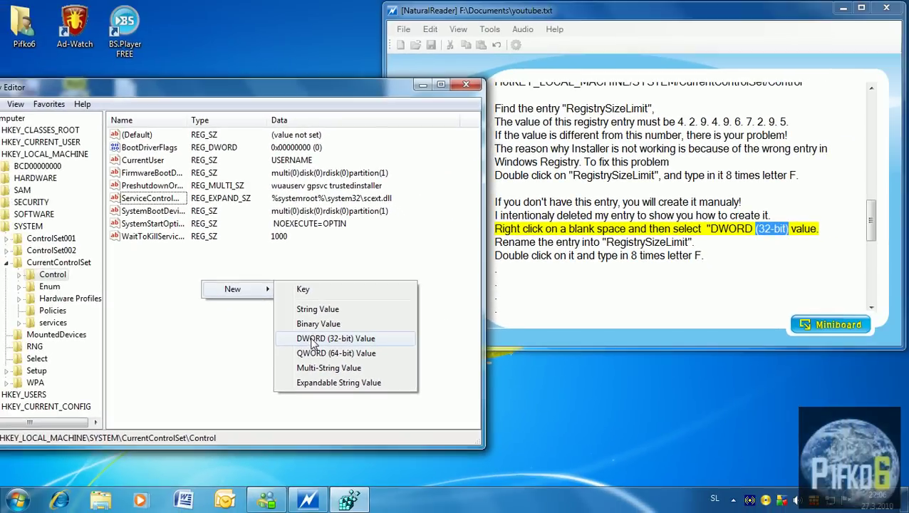
{"action": "left_click", "coordinate": [314, 327]}
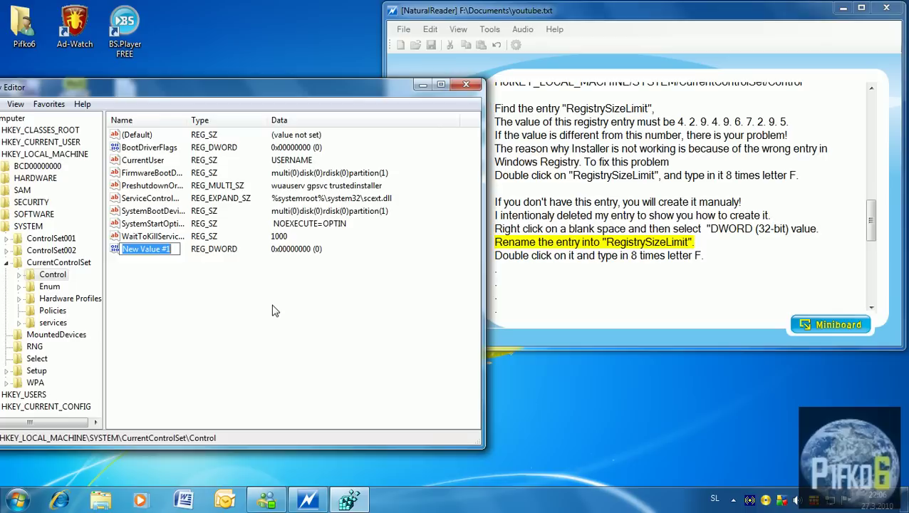
{"action": "type", "text": "Regis"}
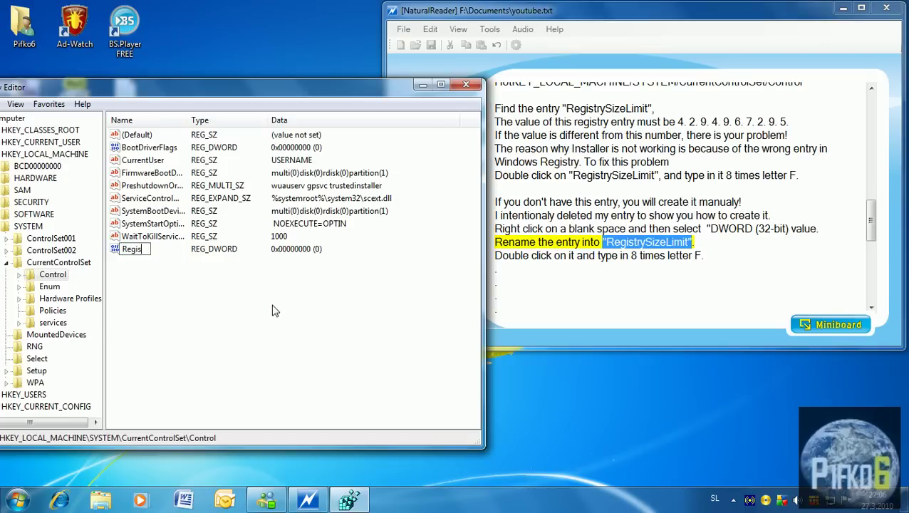
{"action": "type", "text": "try SizeLimit"}
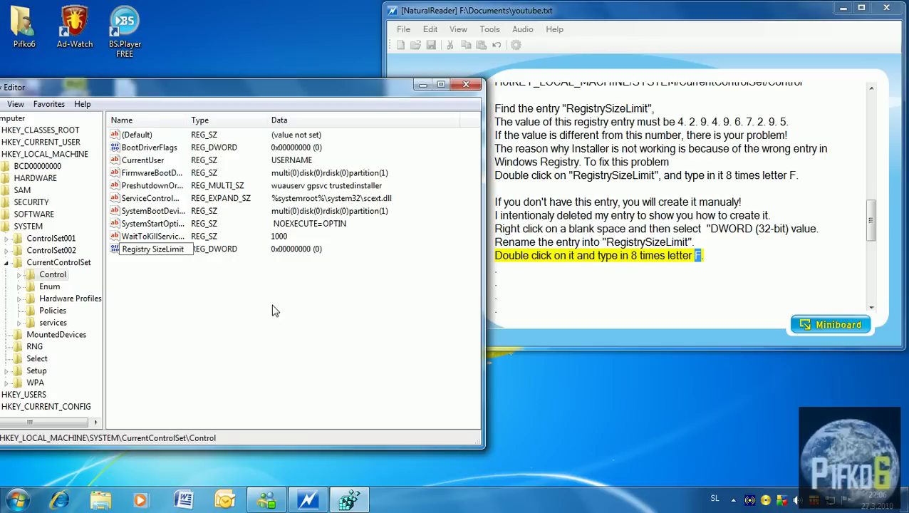
{"action": "key", "text": "Return"}
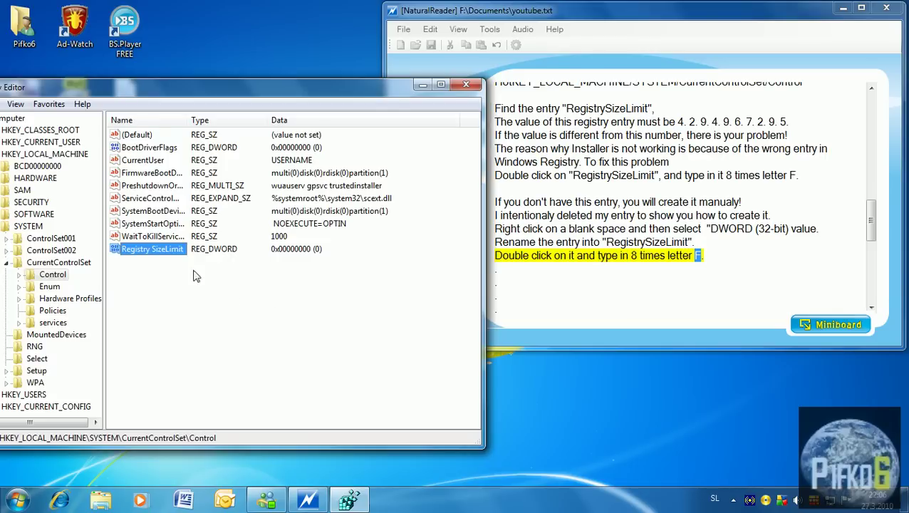
{"action": "left_click", "coordinate": [466, 8]}
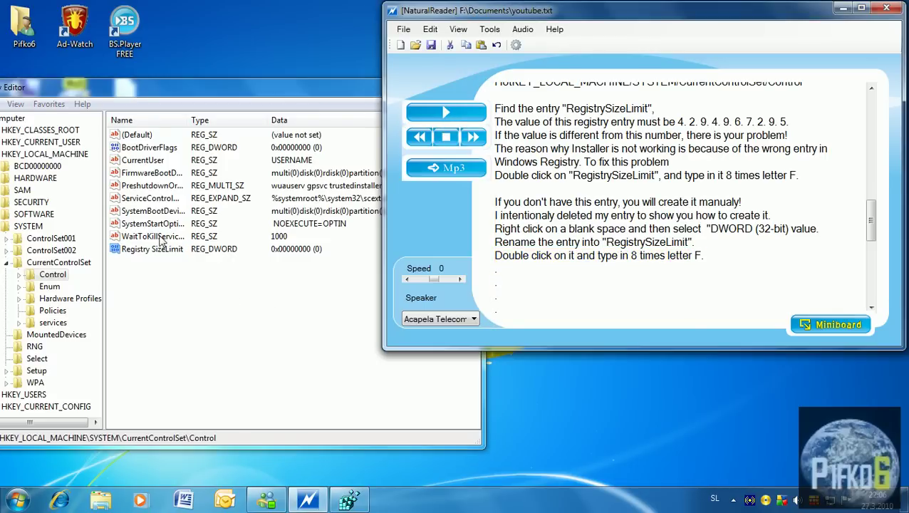
- Rename 'Registry SizeLimit' to RegistrySizeLimit by removing the space
{"action": "left_click", "coordinate": [158, 250]}
{"action": "right_click", "coordinate": [158, 250]}
{"action": "left_click", "coordinate": [181, 308]}
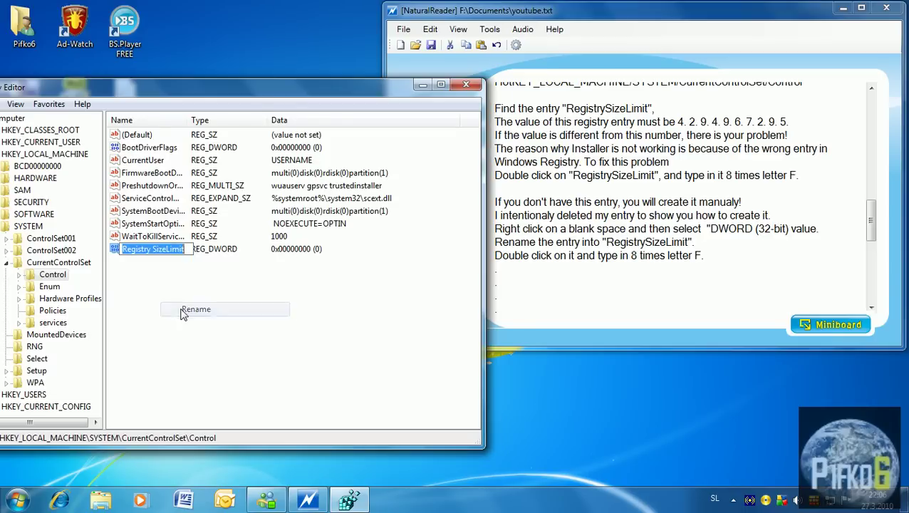
{"action": "left_click", "coordinate": [152, 251]}
{"action": "key", "text": "BackSpace"}
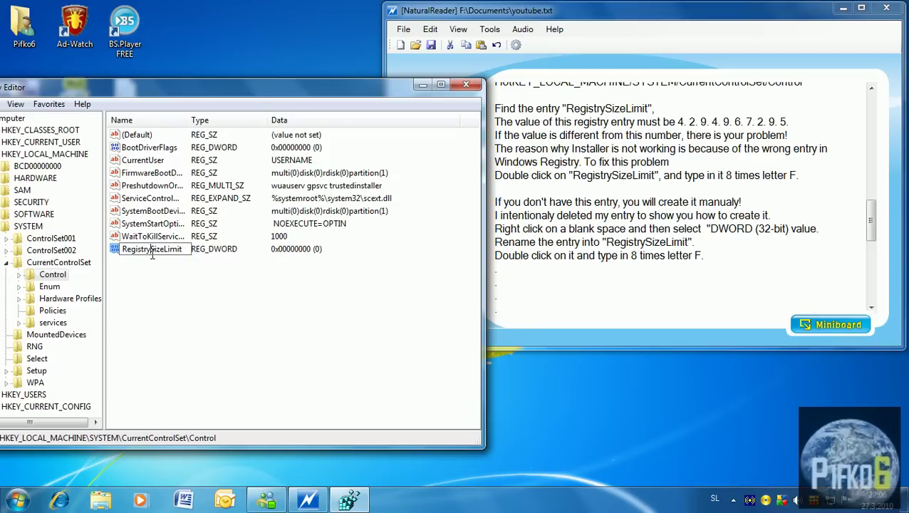
{"action": "key", "text": "Return"}
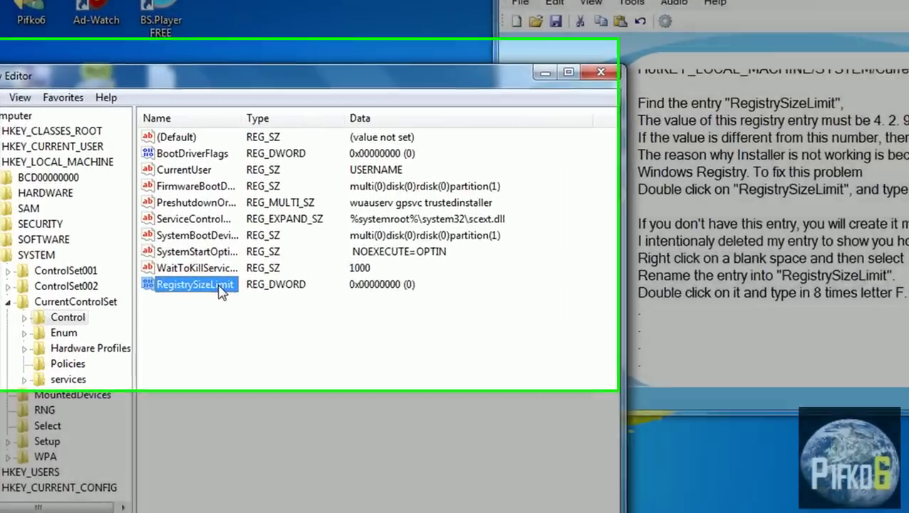
{"action": "double_click", "coordinate": [169, 250]}
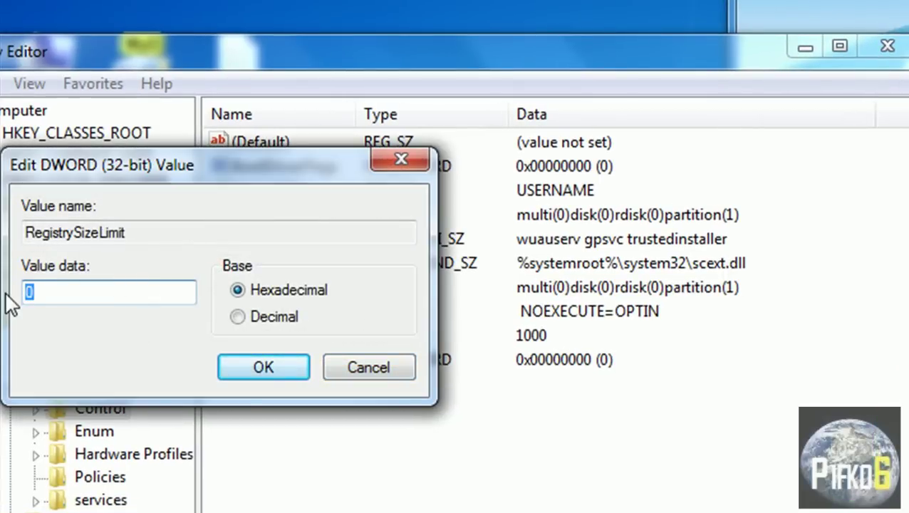
{"action": "type", "text": "ffffffff"}
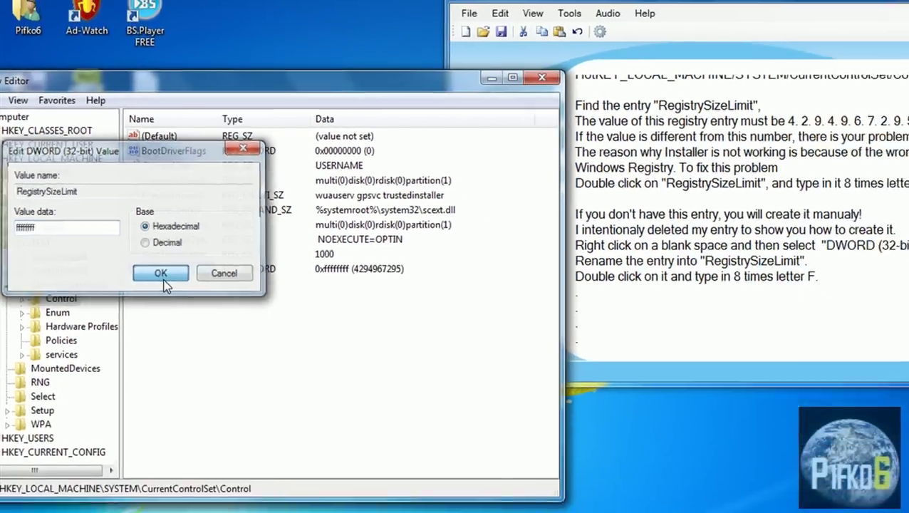
{"action": "left_click", "coordinate": [263, 367]}
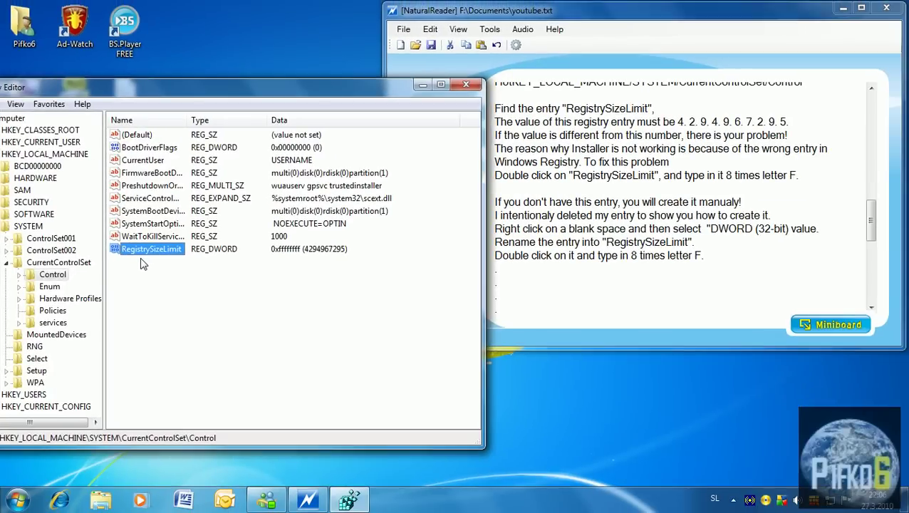
- Resume NaturalReader's narration to the restart step and close Registry Editor
{"action": "left_click", "coordinate": [523, 13]}
{"action": "left_click", "coordinate": [446, 112]}
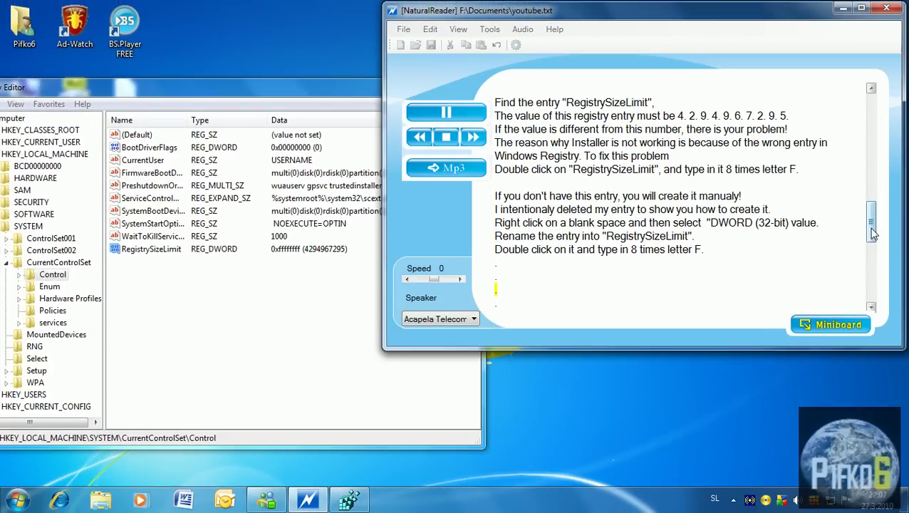
{"action": "left_click_drag", "start_coordinate": [874, 231], "coordinate": [874, 257]}
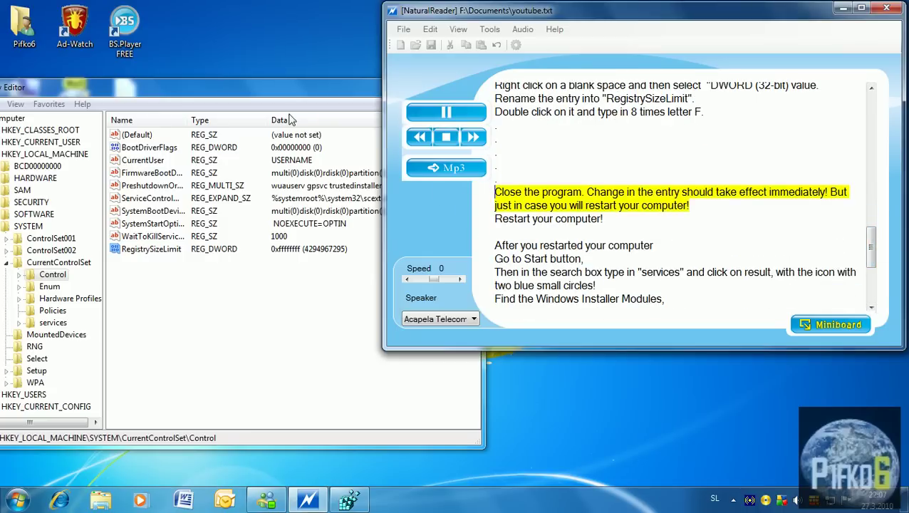
{"action": "left_click", "coordinate": [308, 95]}
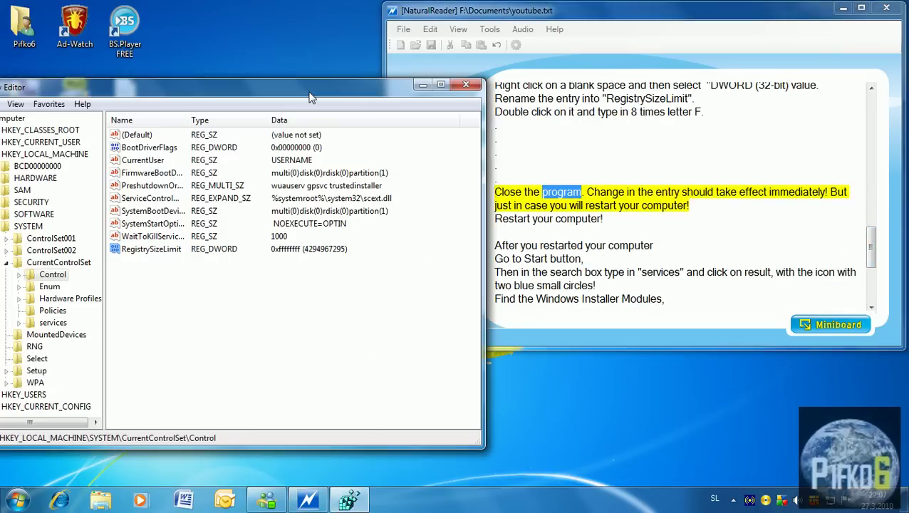
{"action": "left_click", "coordinate": [464, 86]}
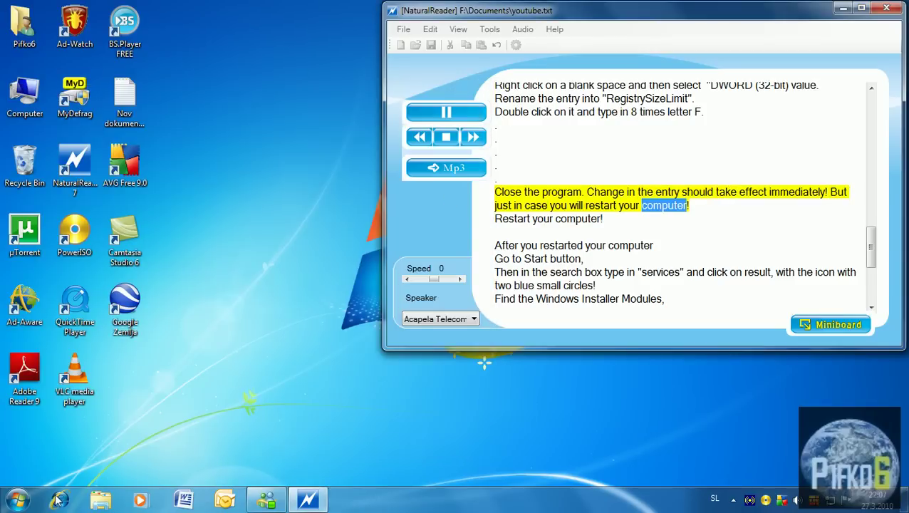
- Search the Start Menu for 'services' and launch the Services tool
{"action": "left_click", "coordinate": [17, 500]}
{"action": "mouse_move", "coordinate": [234, 466]}
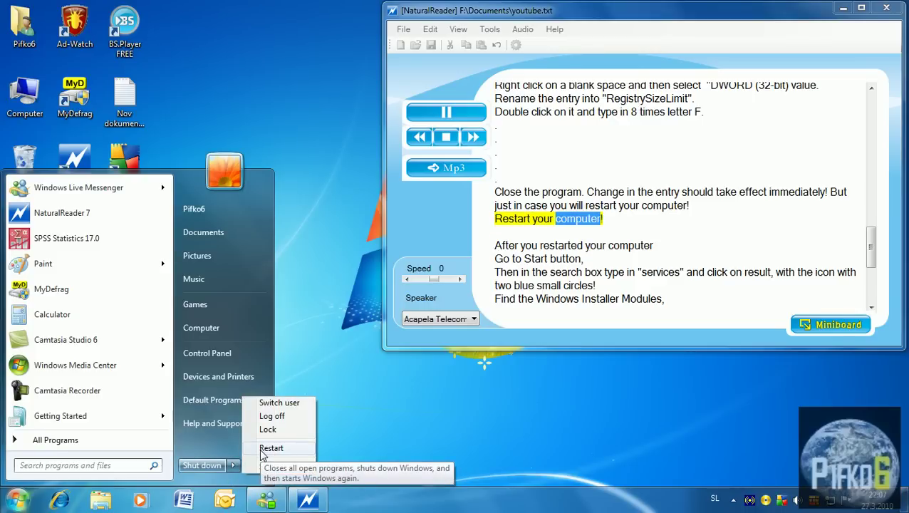
{"action": "left_click", "coordinate": [340, 383]}
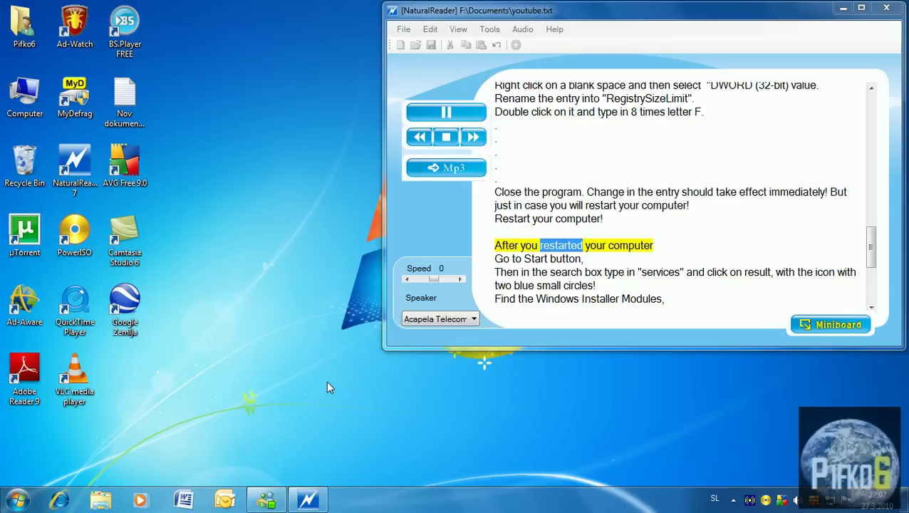
{"action": "left_click", "coordinate": [20, 500]}
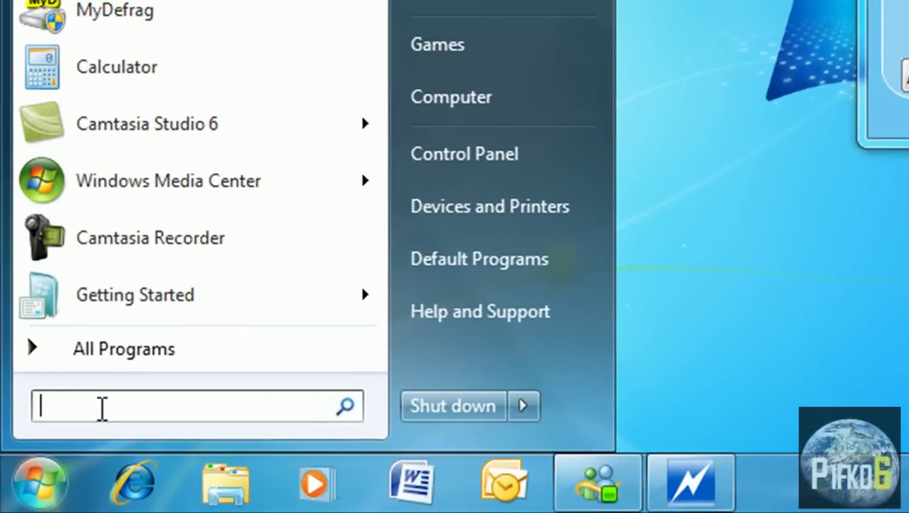
{"action": "type", "text": "services"}
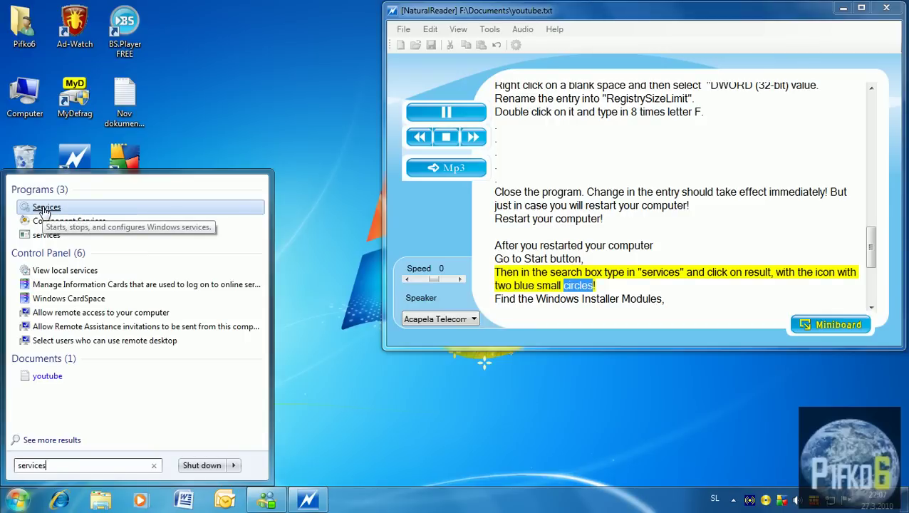
{"action": "left_click", "coordinate": [45, 208]}
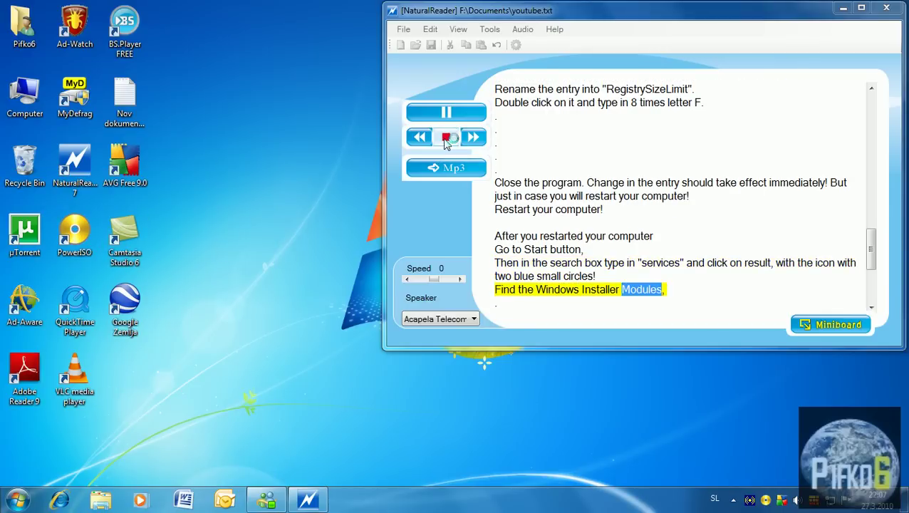
- Stop the narration, widen the Services Name column, and select Windows Modules Installer
{"action": "left_click", "coordinate": [446, 139]}
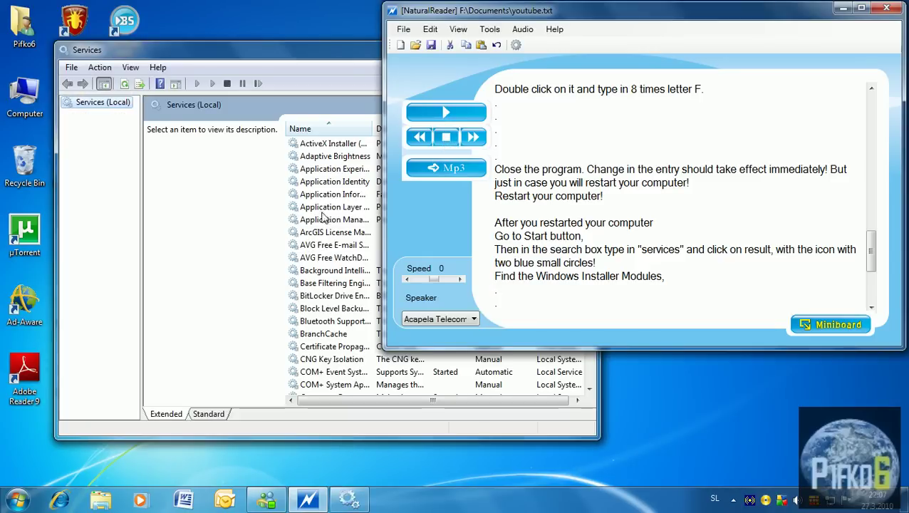
{"action": "left_click_drag", "start_coordinate": [345, 61], "coordinate": [208, 72]}
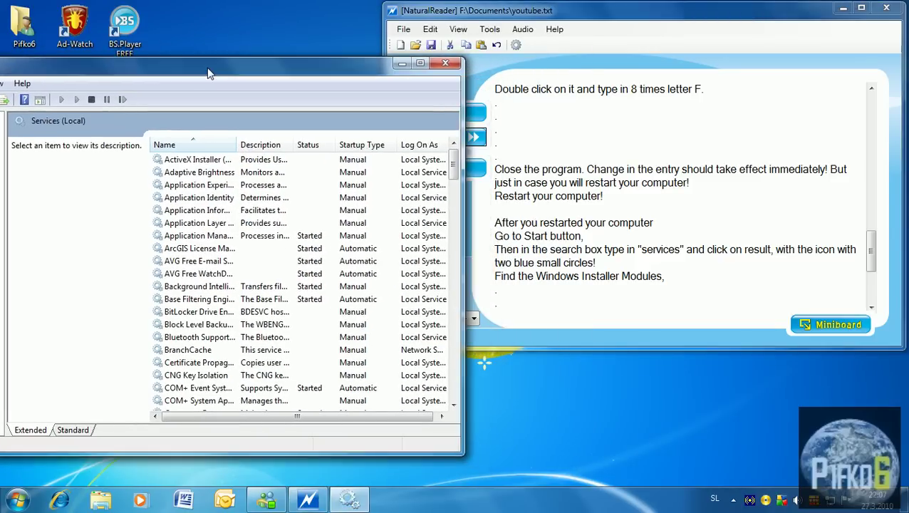
{"action": "left_click_drag", "start_coordinate": [238, 144], "coordinate": [360, 144]}
{"action": "left_click_drag", "start_coordinate": [454, 178], "coordinate": [456, 383]}
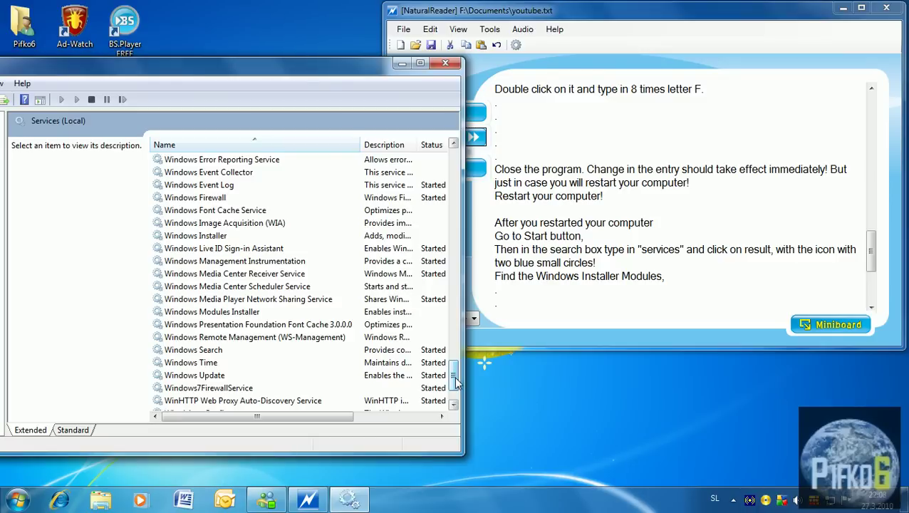
{"action": "left_click", "coordinate": [251, 312]}
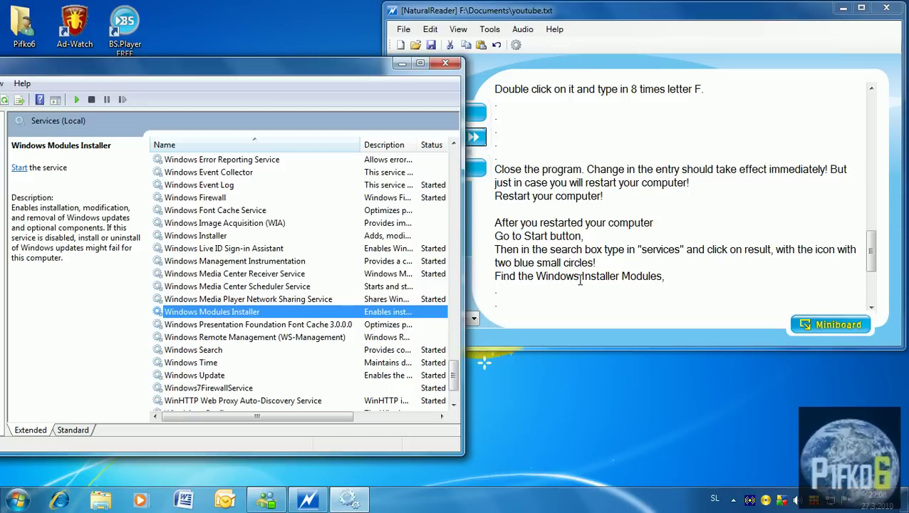
- Fix the NaturalReader text so 'Installer Modules' reads 'Modules Installer'
{"action": "left_click", "coordinate": [617, 276]}
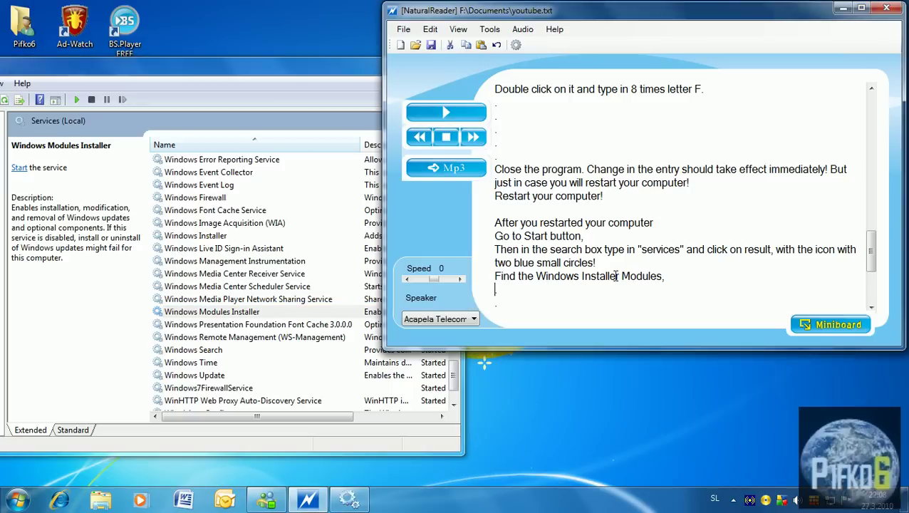
{"action": "left_click_drag", "start_coordinate": [662, 276], "coordinate": [581, 276]}
{"action": "type", "text": "Modules"}
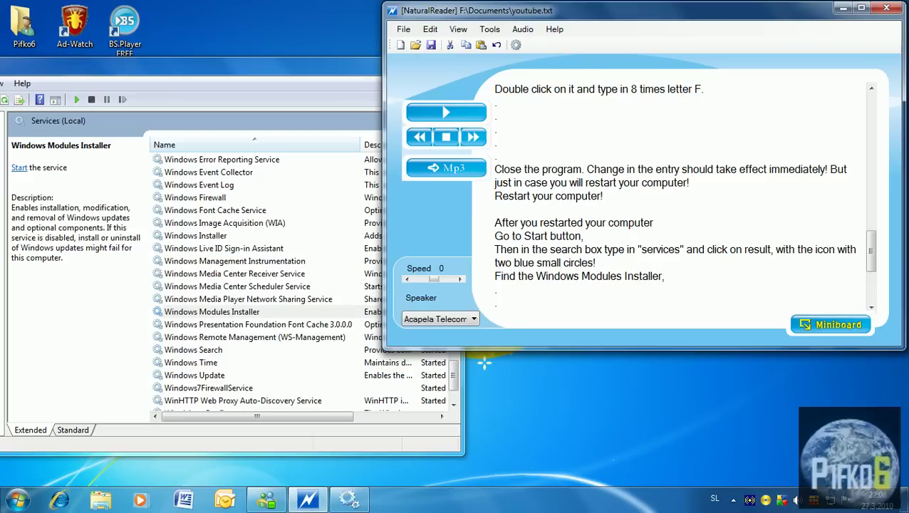
- Resume the narration from the last line and select Windows Modules Installer in Services
{"action": "left_click", "coordinate": [496, 299]}
{"action": "left_click", "coordinate": [234, 312]}
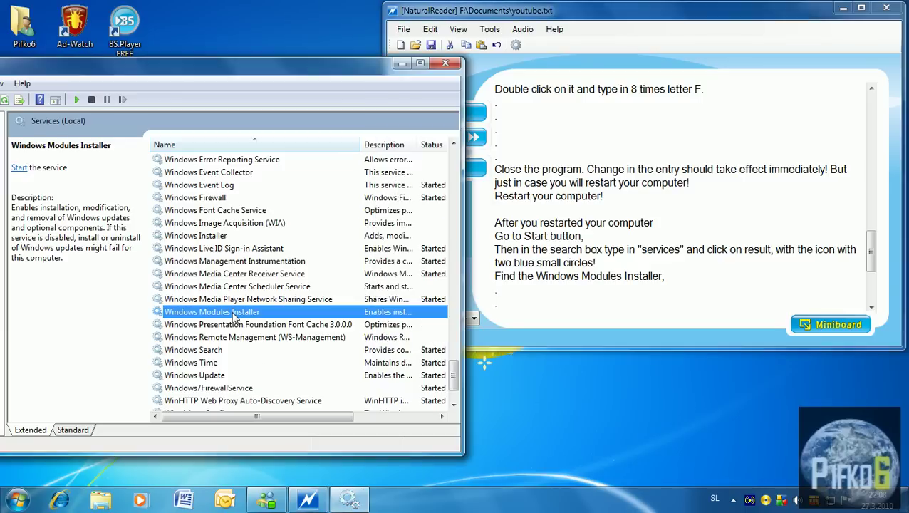
{"action": "left_click", "coordinate": [480, 118]}
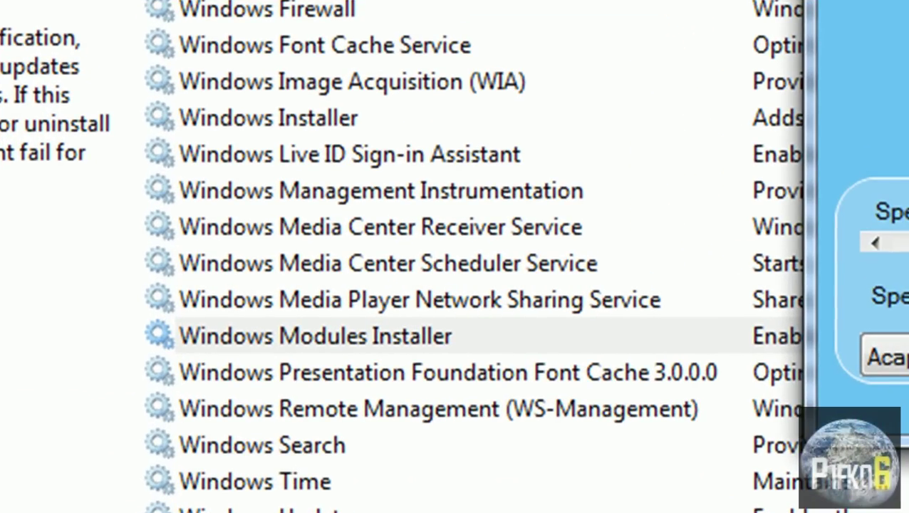
{"action": "left_click", "coordinate": [454, 337]}
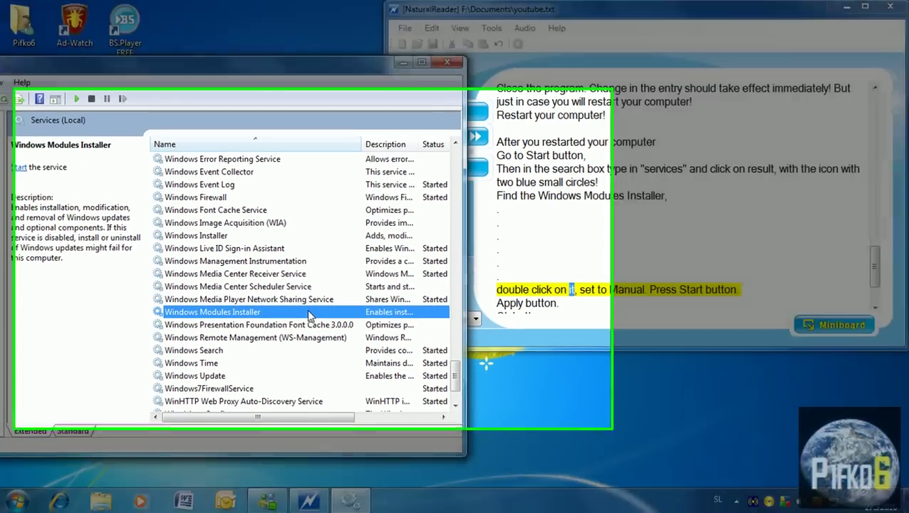
- Open the Windows Modules Installer Properties dialog, showing Manual startup and Stopped status
{"action": "double_click", "coordinate": [311, 315]}
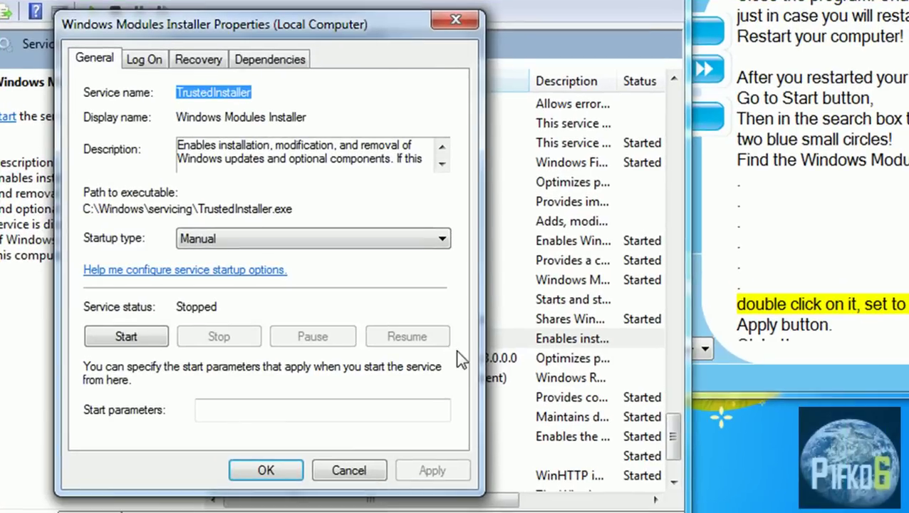